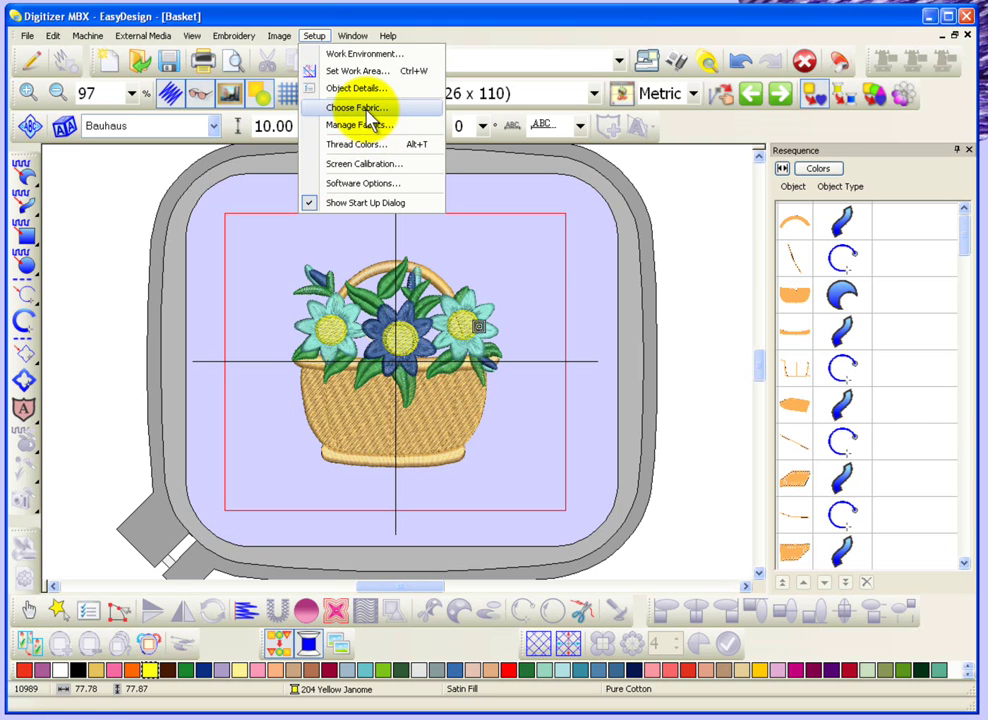
Step: Look through the whole list of fabrics available for the Basket design, from Aida to Wool, without choosing another one
click(366, 109)
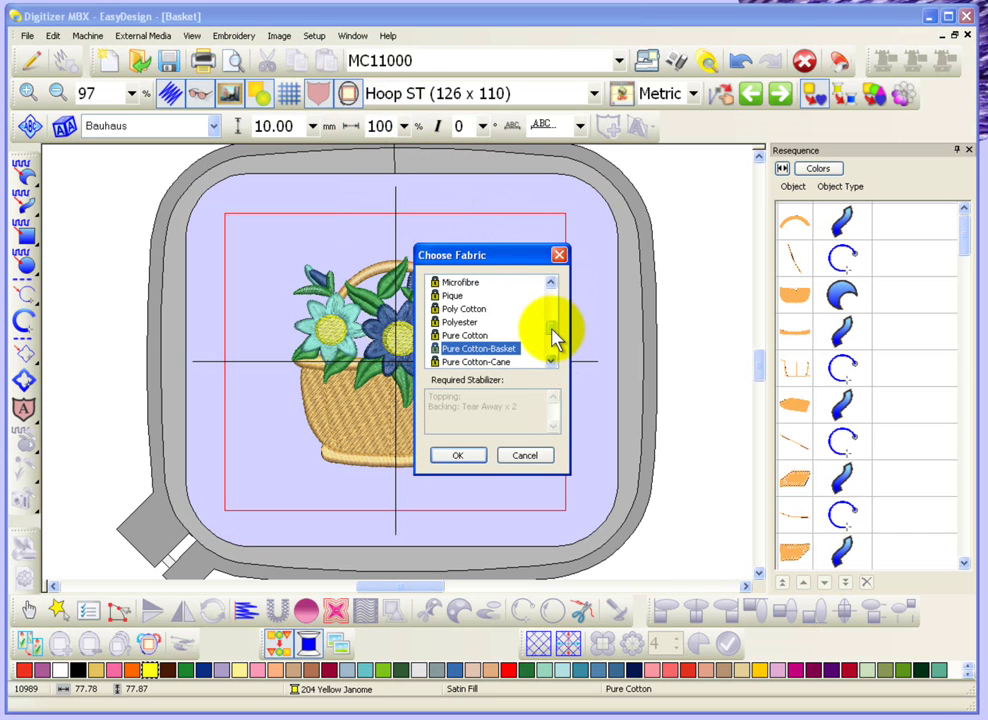
drag(553, 336, 556, 300)
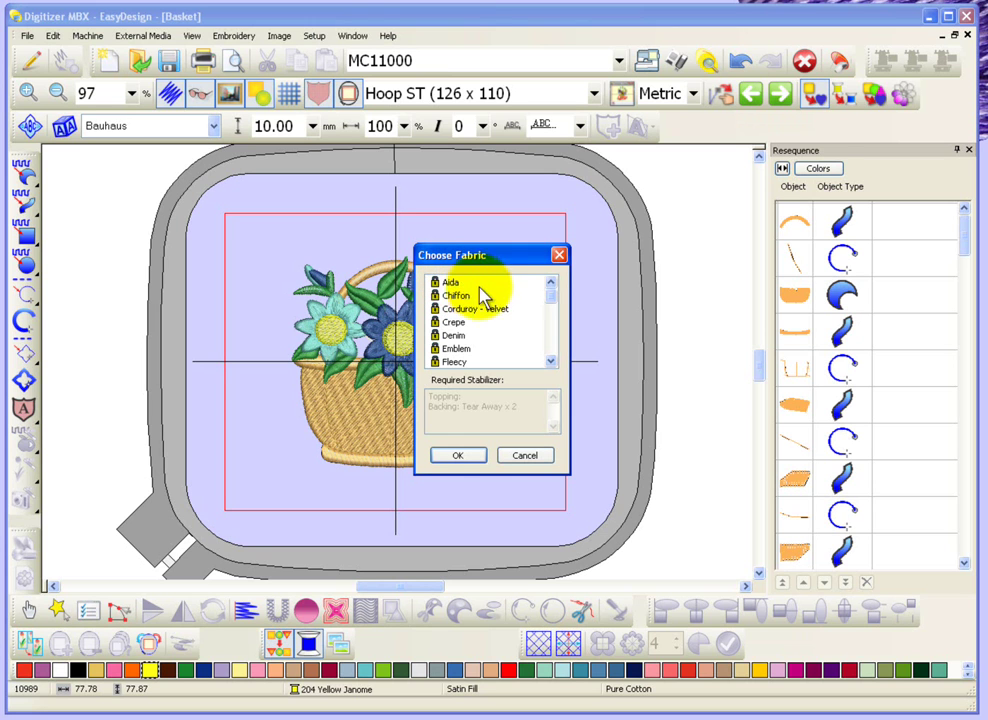
click(550, 362)
click(550, 362)
click(550, 362)
click(550, 362)
click(550, 362)
click(550, 362)
click(550, 362)
click(550, 362)
click(550, 362)
click(550, 362)
click(550, 362)
click(550, 362)
click(550, 362)
click(550, 362)
click(550, 362)
click(550, 362)
click(550, 362)
click(550, 362)
click(550, 362)
click(550, 362)
click(550, 362)
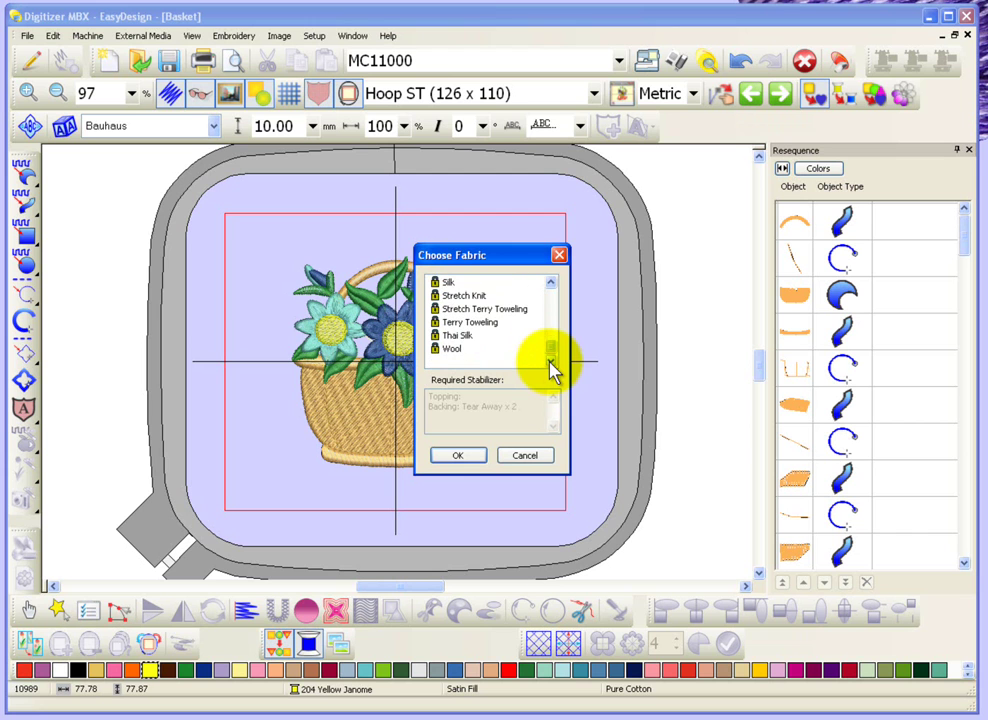
click(530, 458)
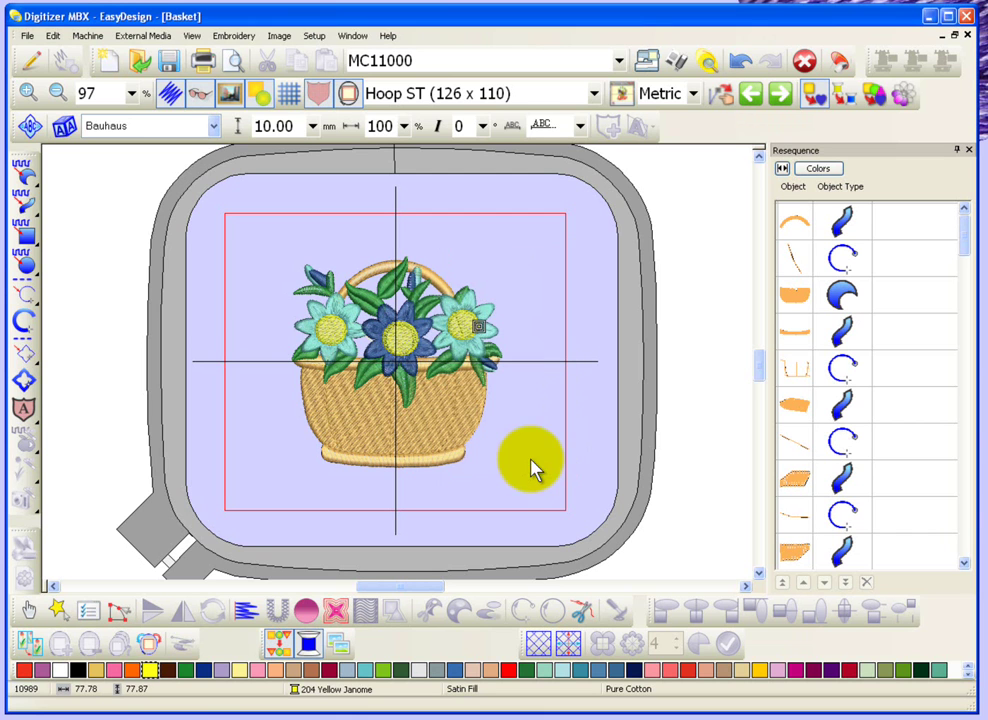
Step: Start a new design and digitize a short horizontal satin border line above and left of the hoop's centre
click(110, 63)
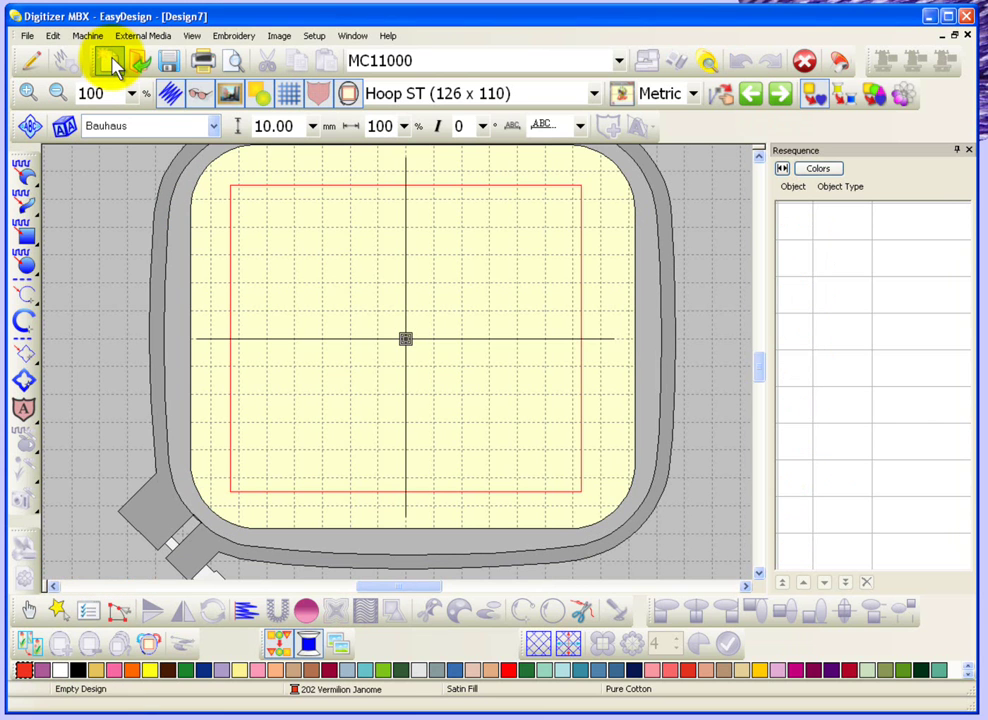
click(24, 320)
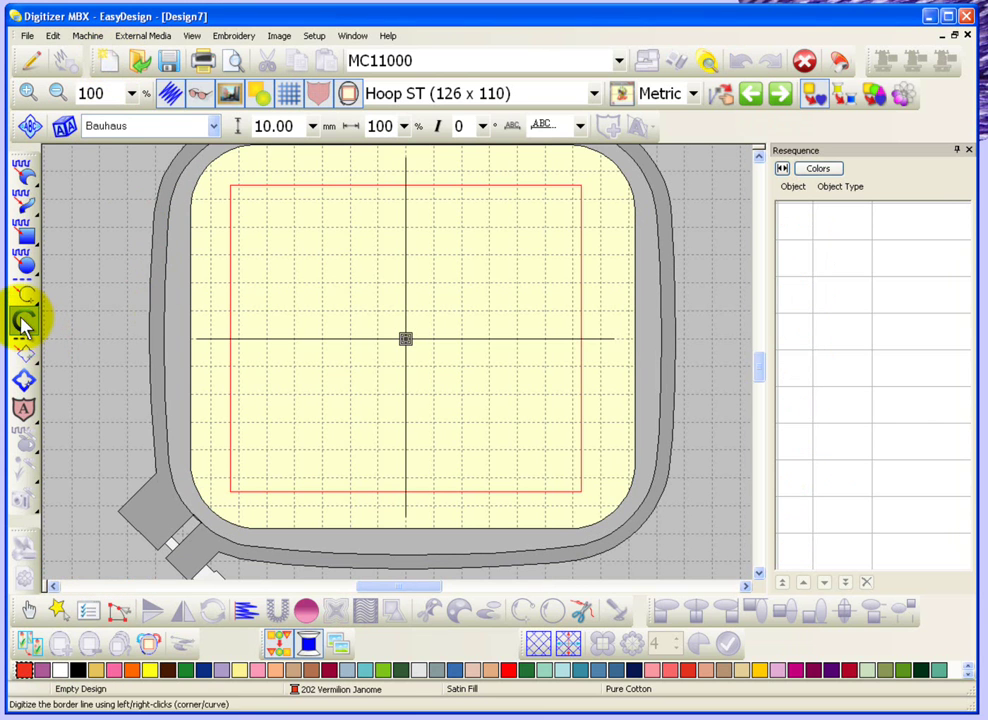
click(286, 284)
click(370, 285)
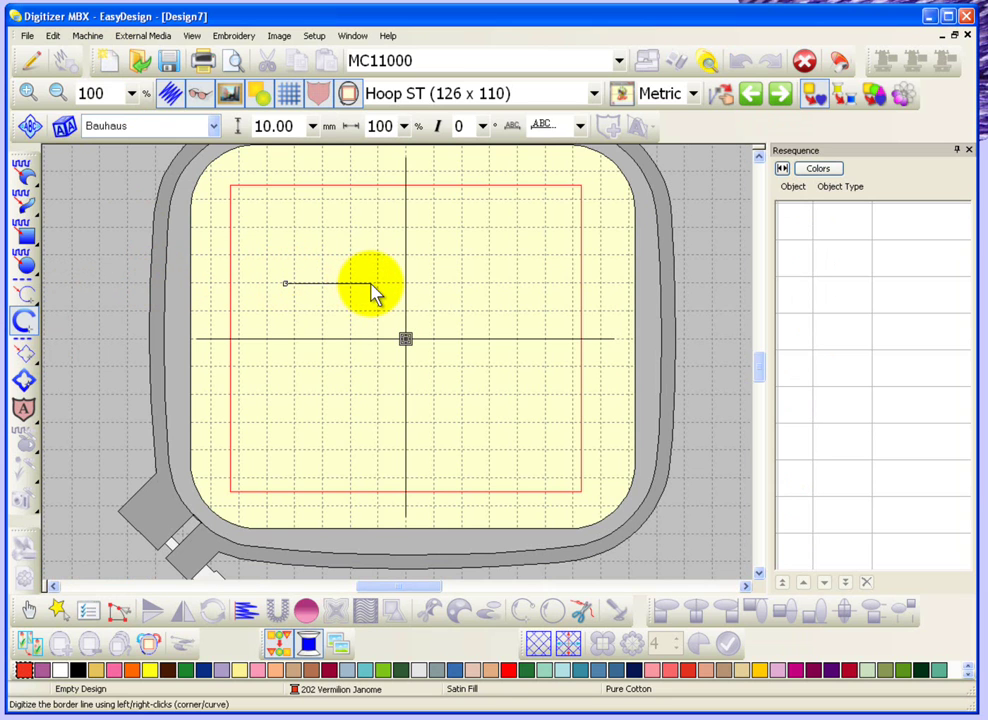
key(Return)
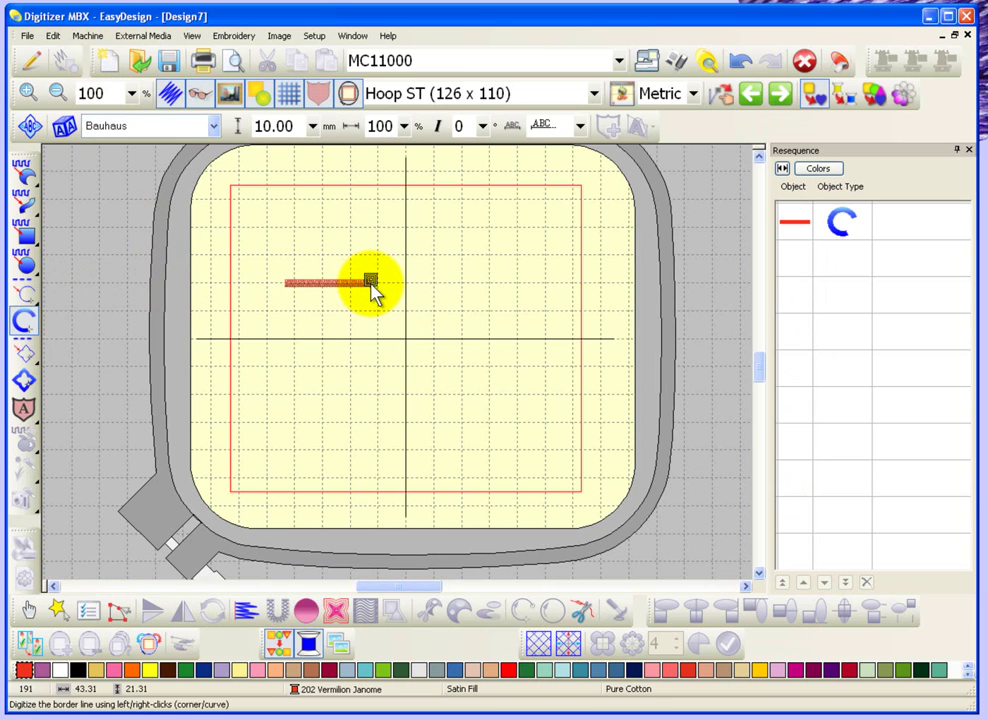
Step: Inspect the red line's stitches and underlay settings up close, and set its satin line width to 4 mm
key(b)
drag(302, 276, 352, 300)
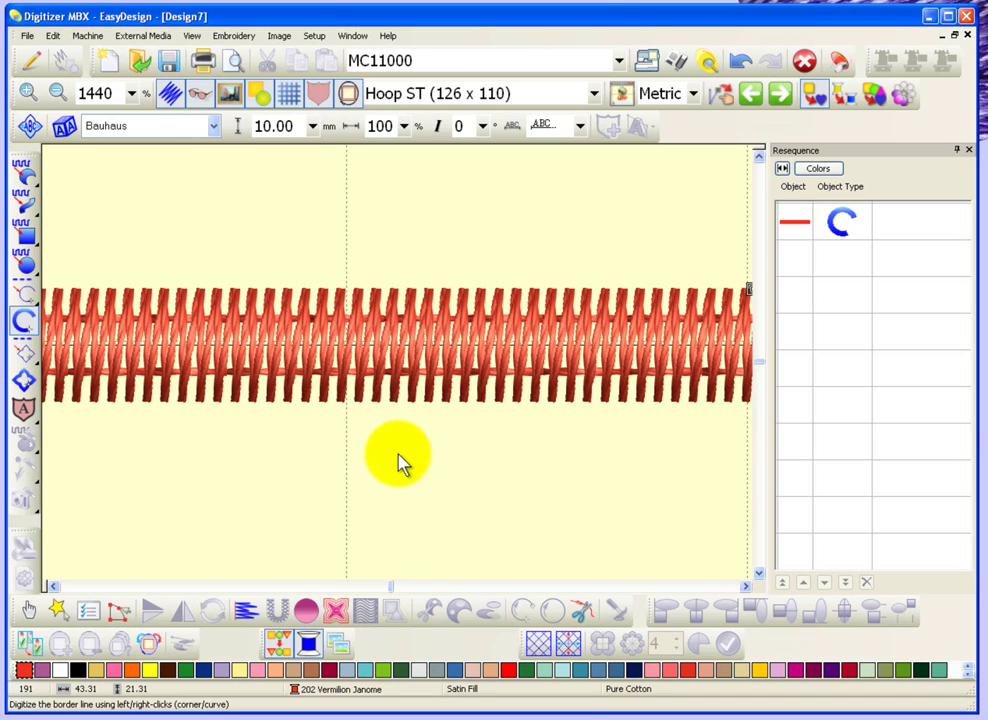
click(29, 612)
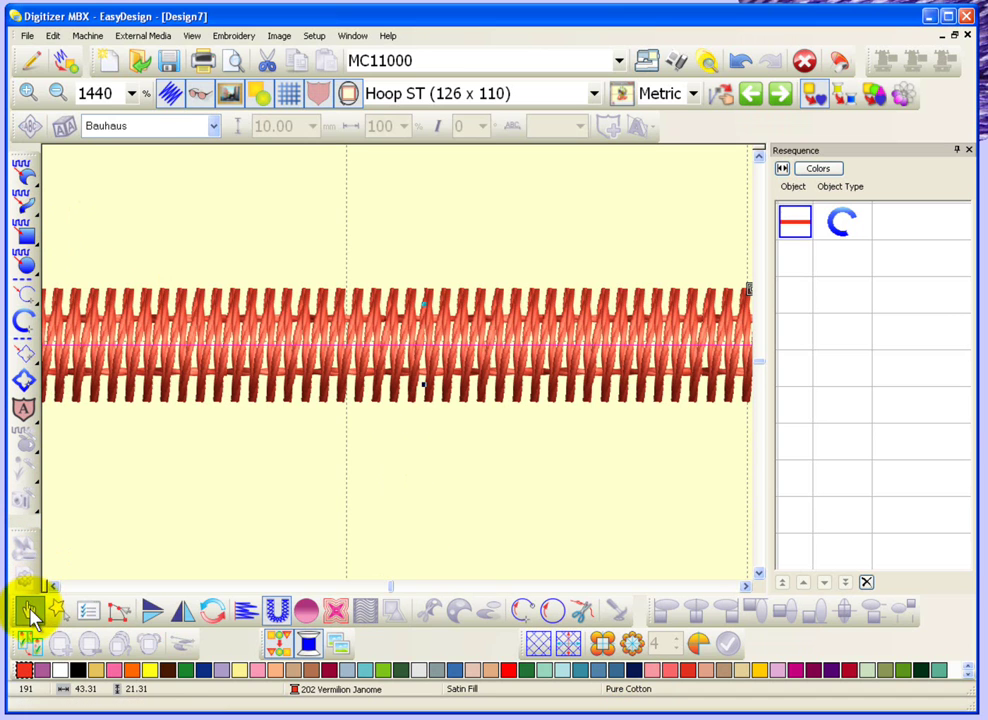
double_click(436, 350)
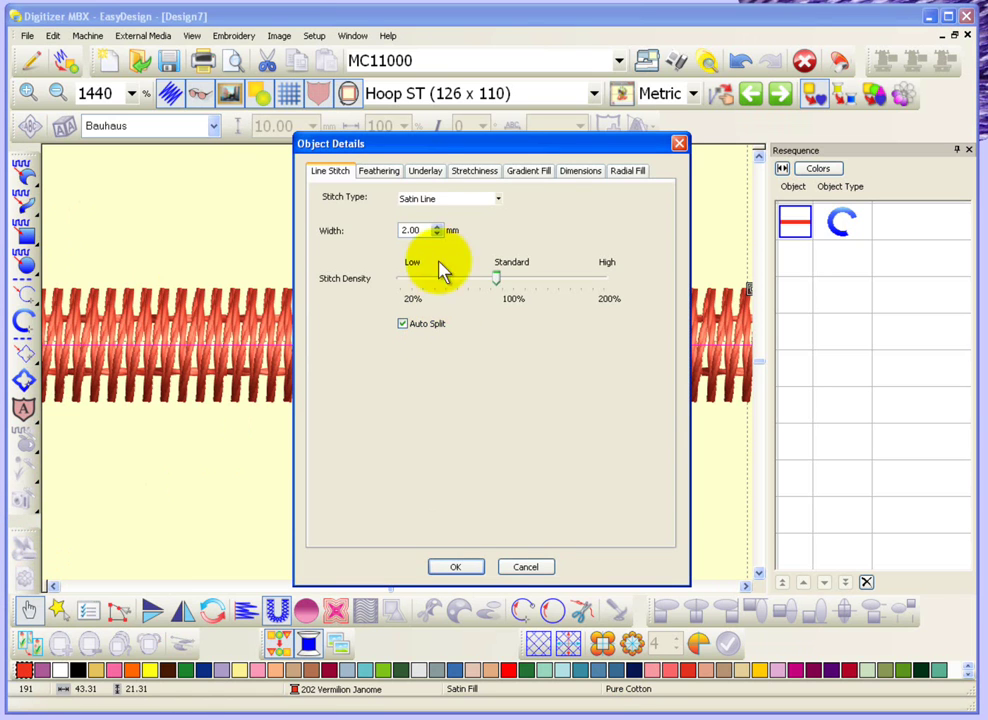
click(425, 174)
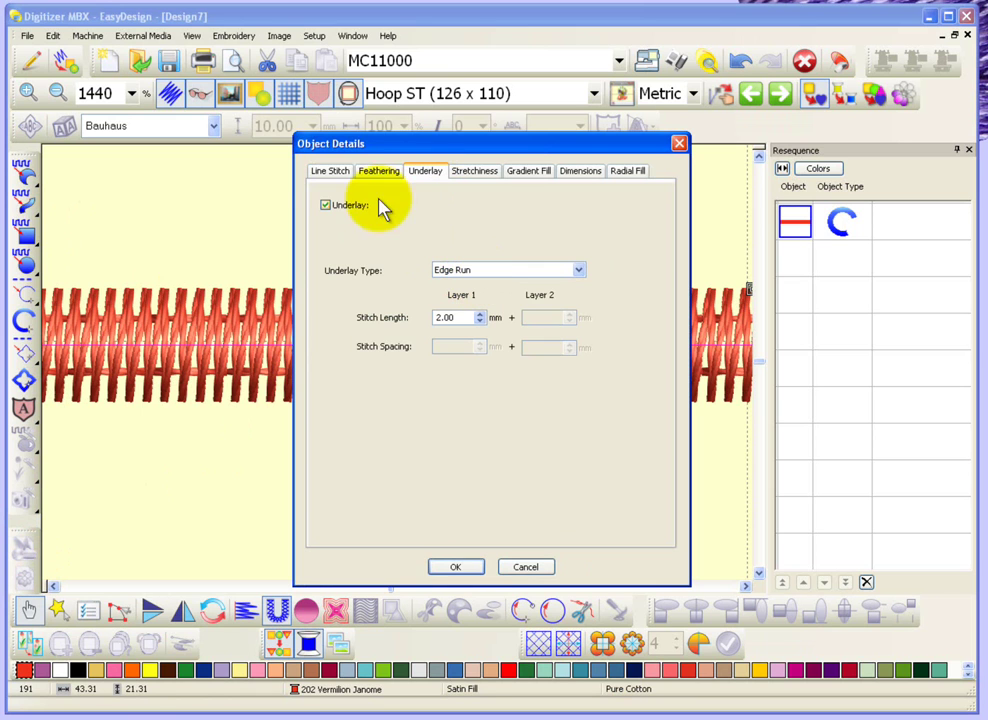
click(333, 174)
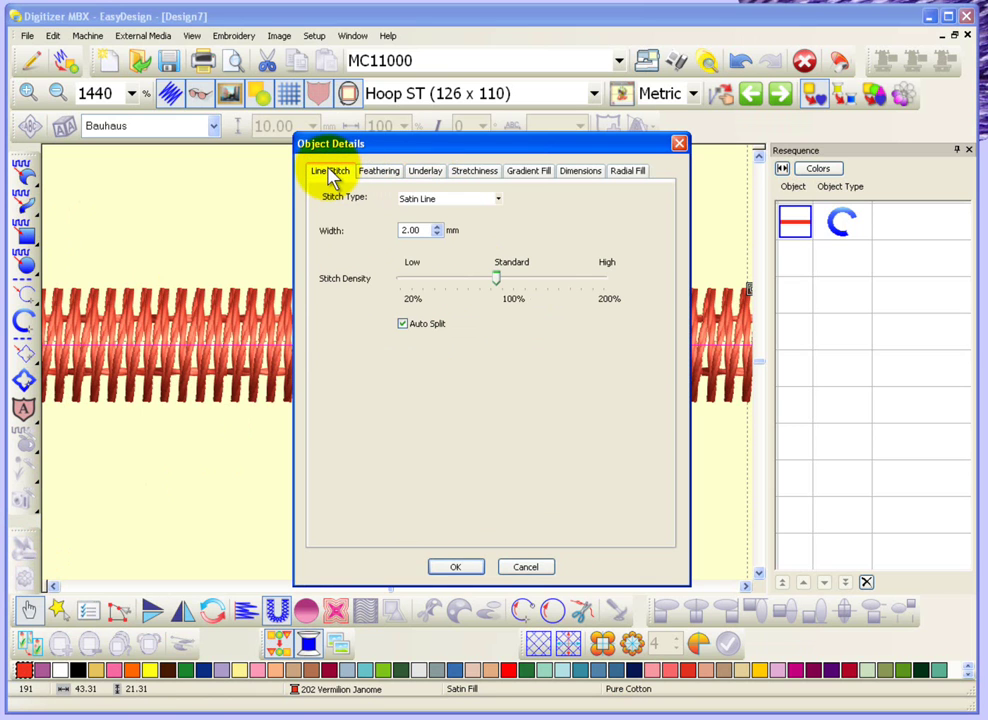
double_click(419, 231)
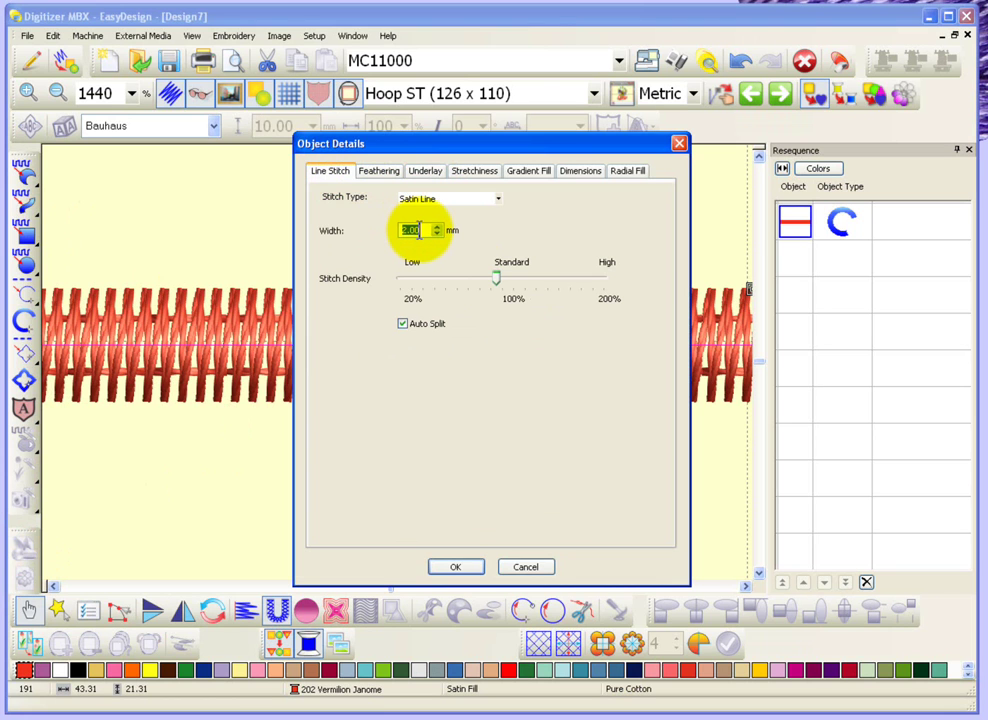
text(4)
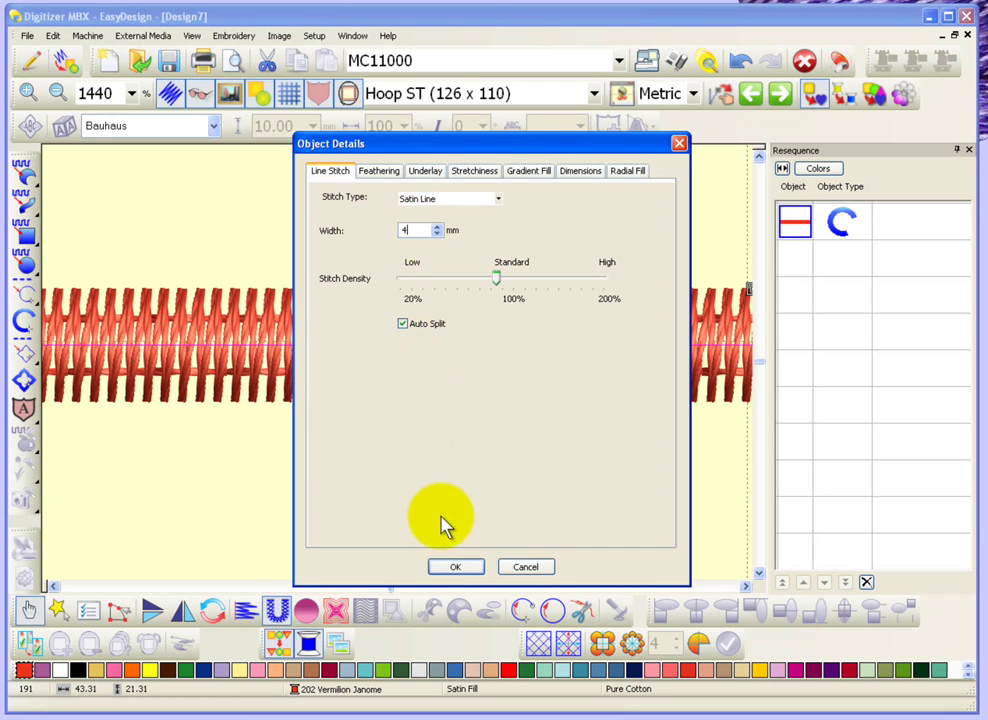
click(457, 568)
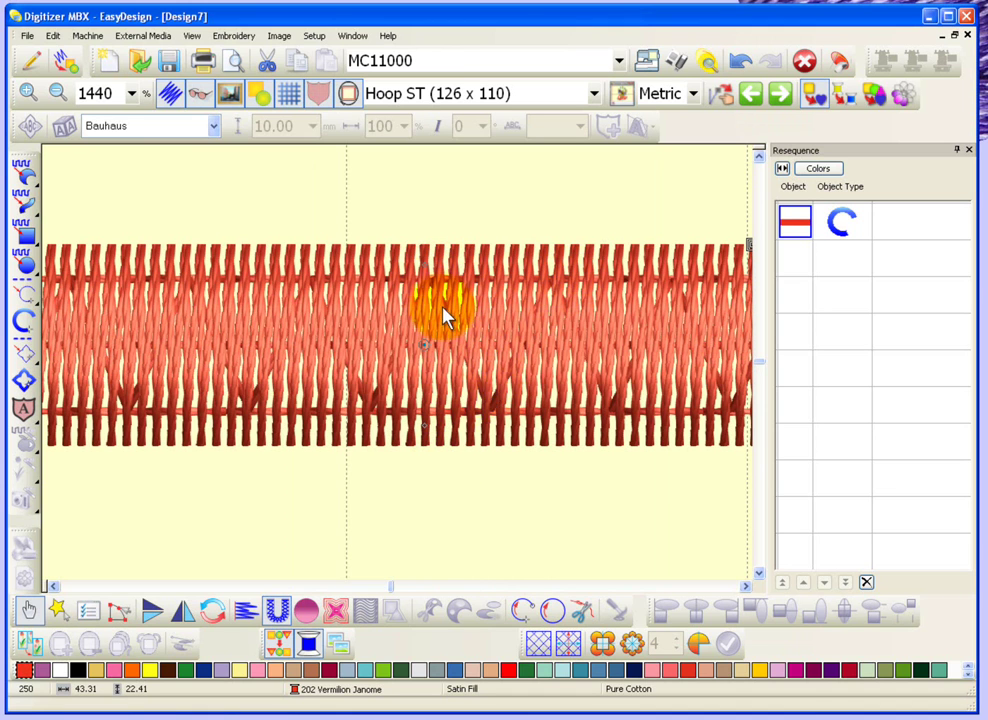
Step: Turn off the realistic stitch view and change the design's fabric to Fleecy
click(202, 96)
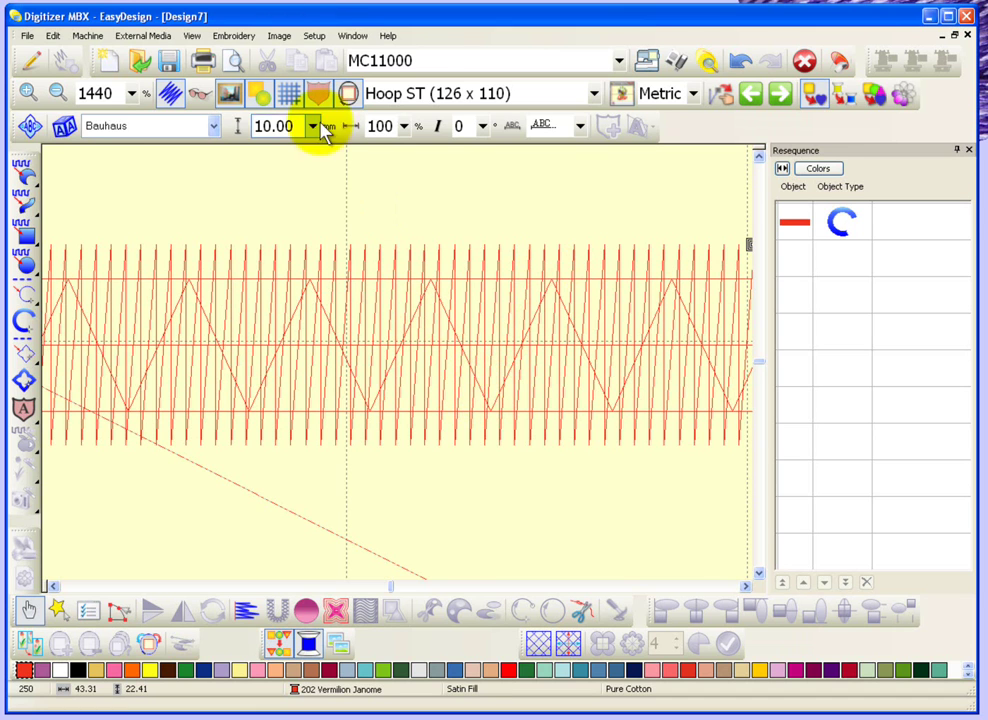
click(317, 38)
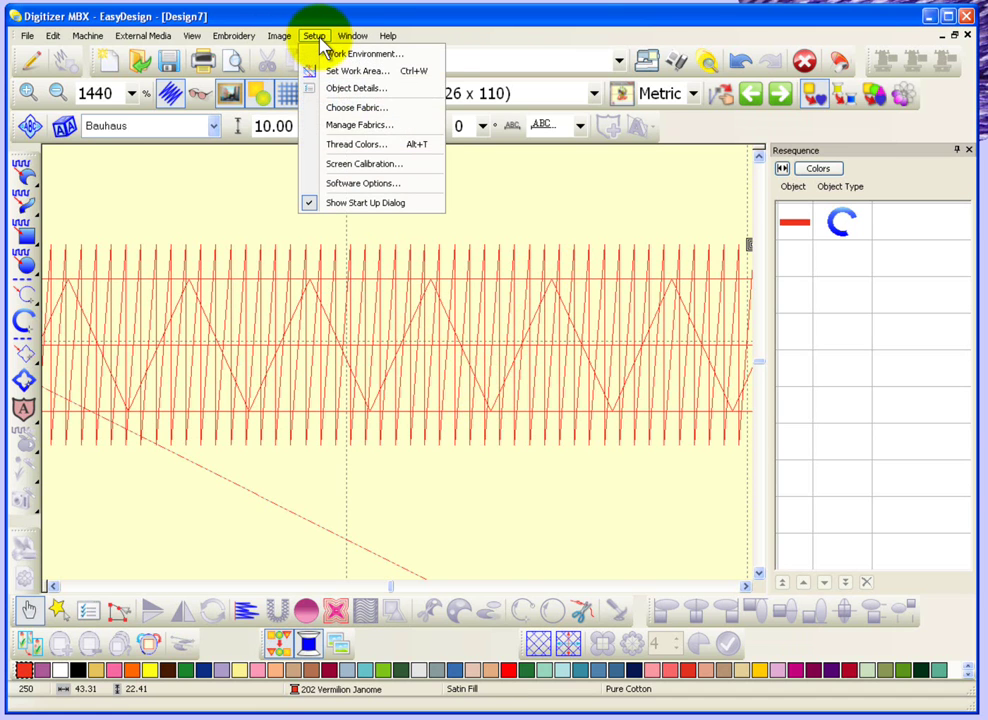
click(358, 106)
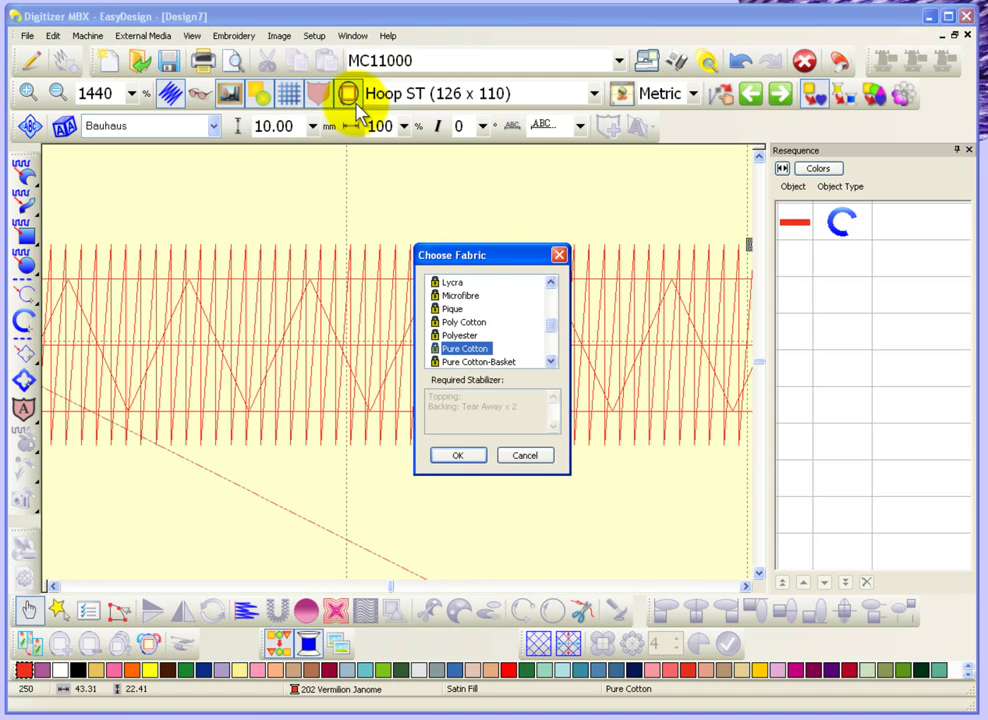
drag(553, 288, 553, 288)
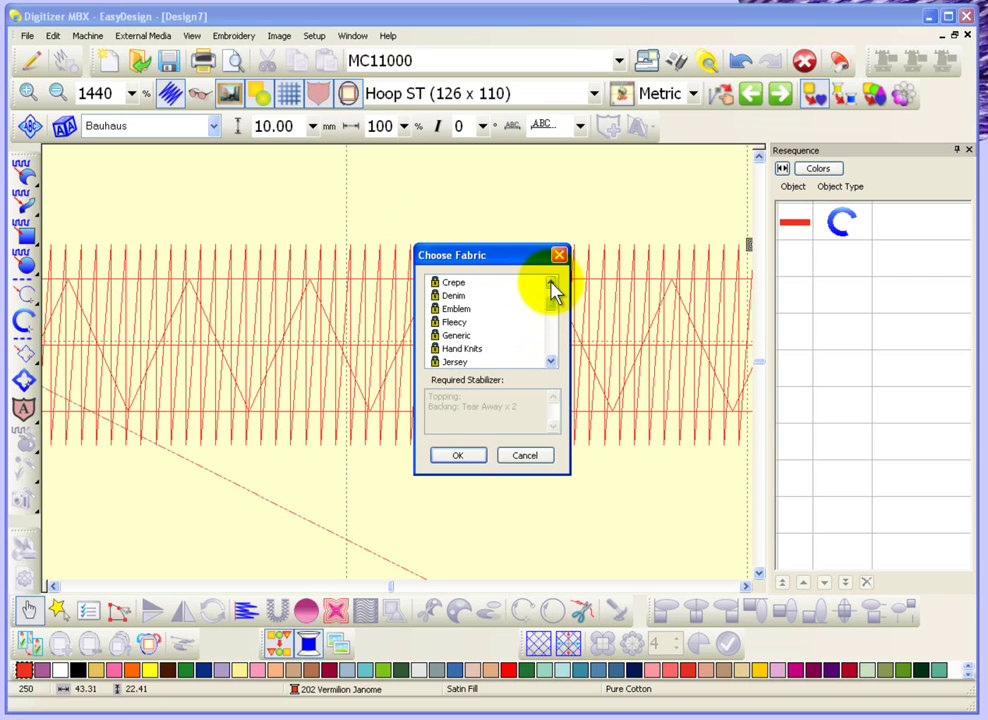
click(454, 323)
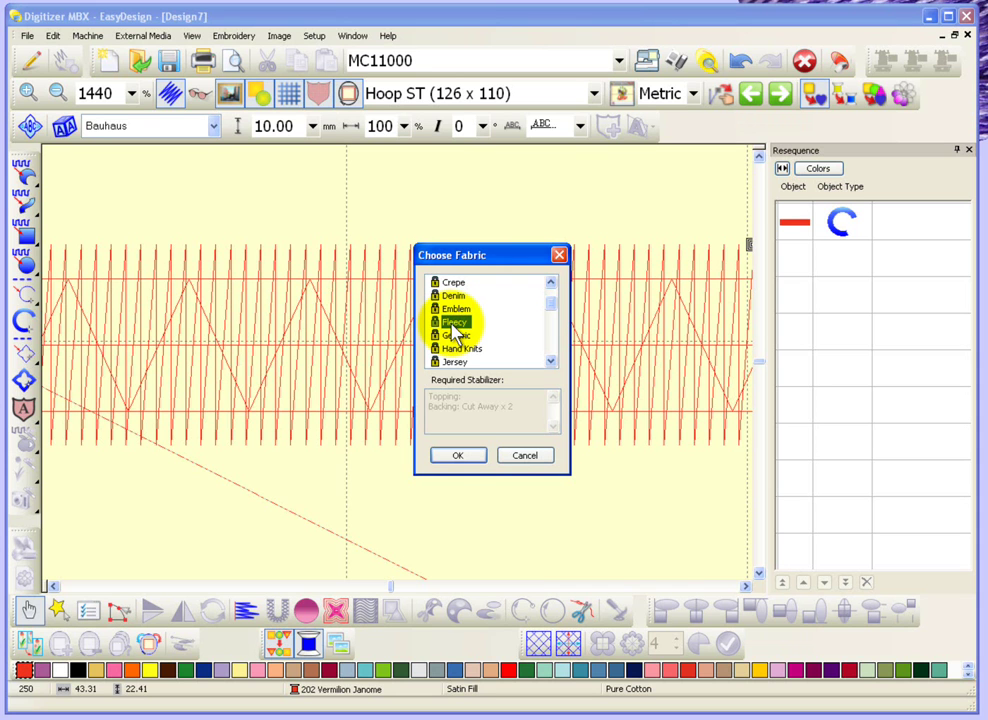
click(457, 456)
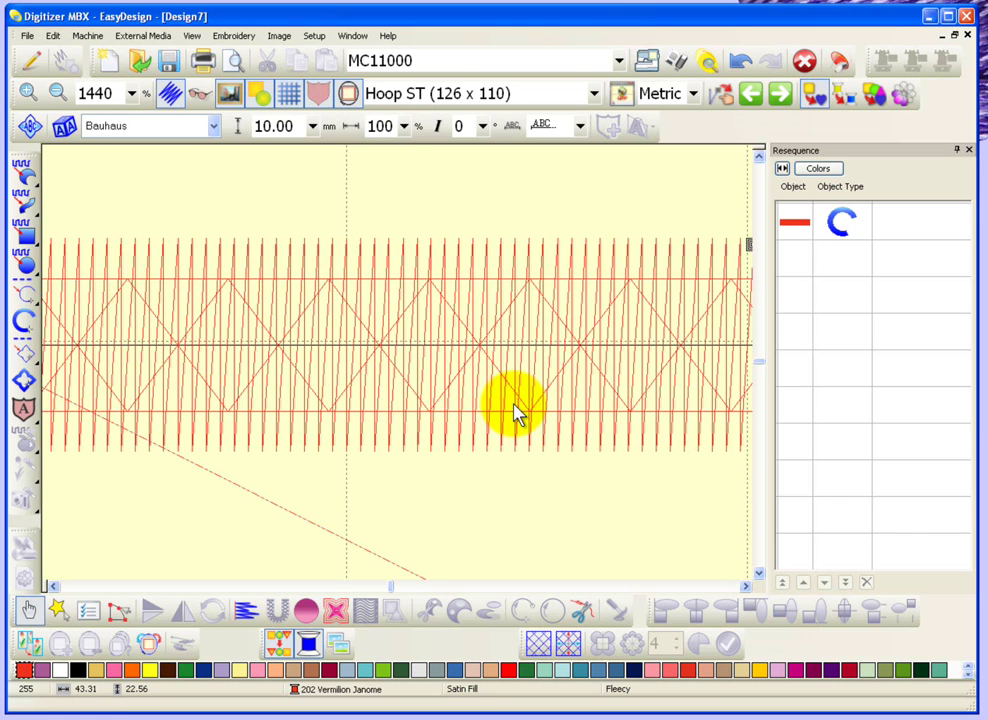
Step: Create a custom fabric based on Pure Cotton, named with the owner's first name in possessive form followed by "fabric"
click(315, 36)
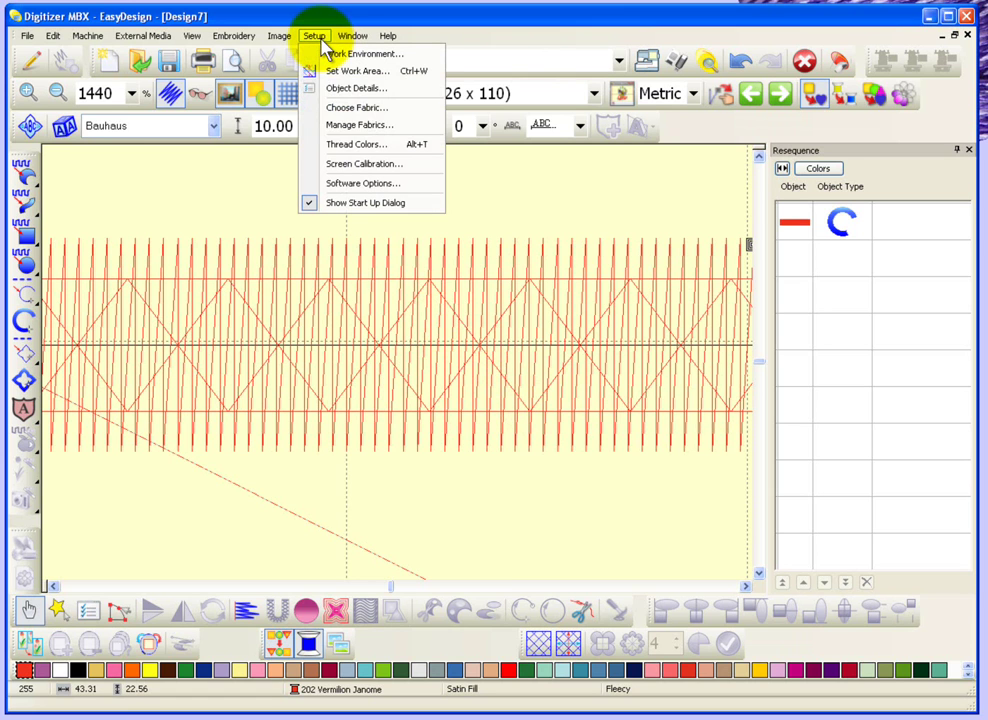
click(357, 127)
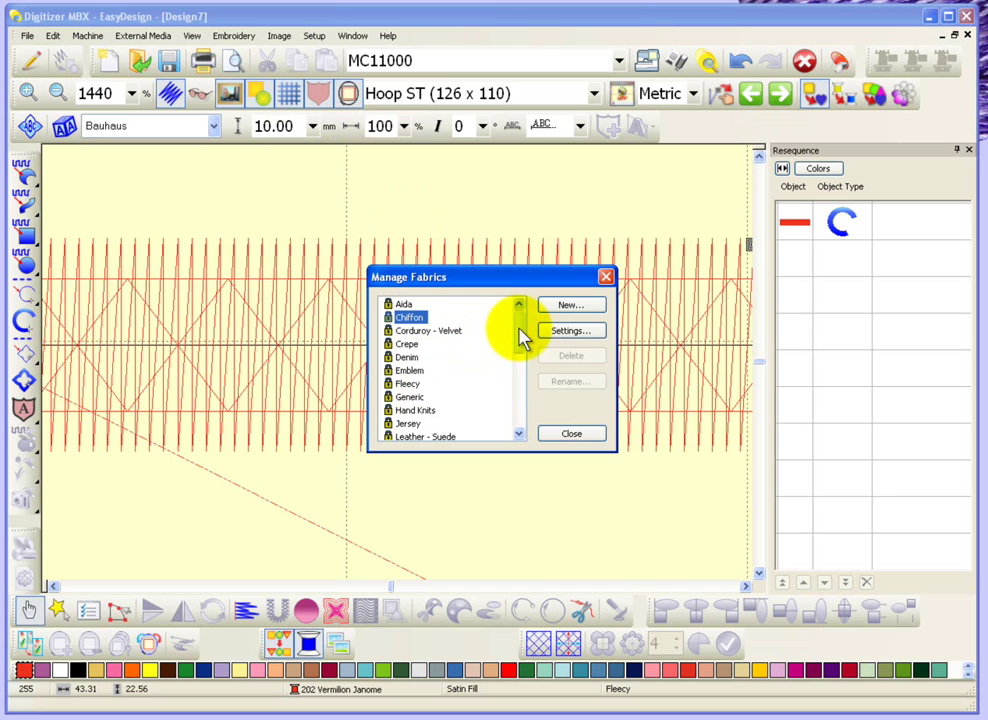
click(570, 306)
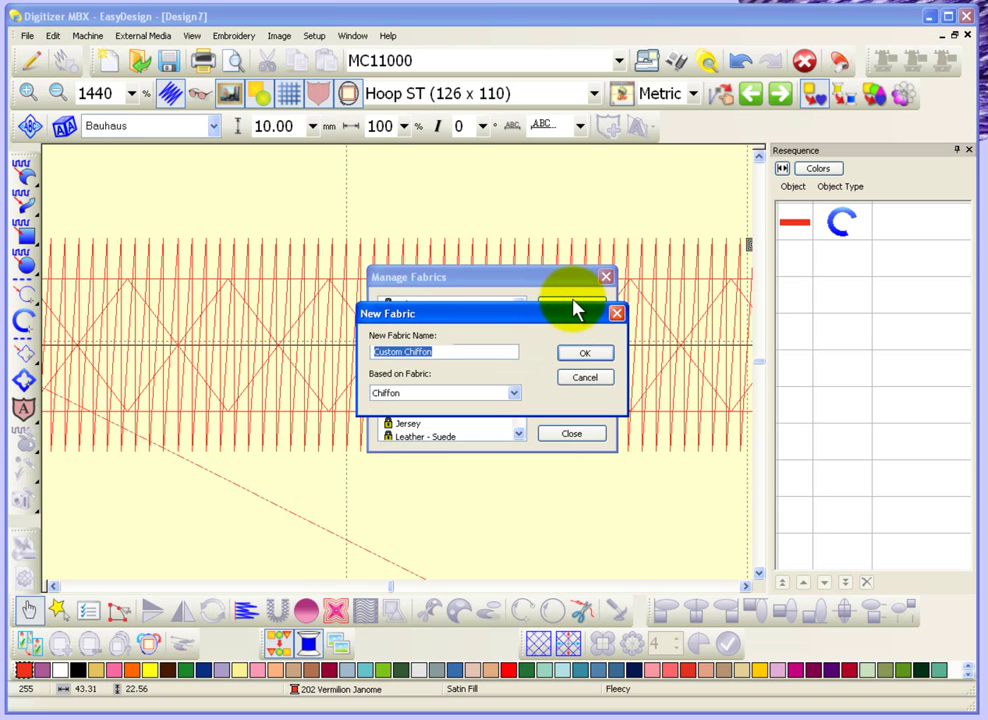
text(Trevor's Fabric)
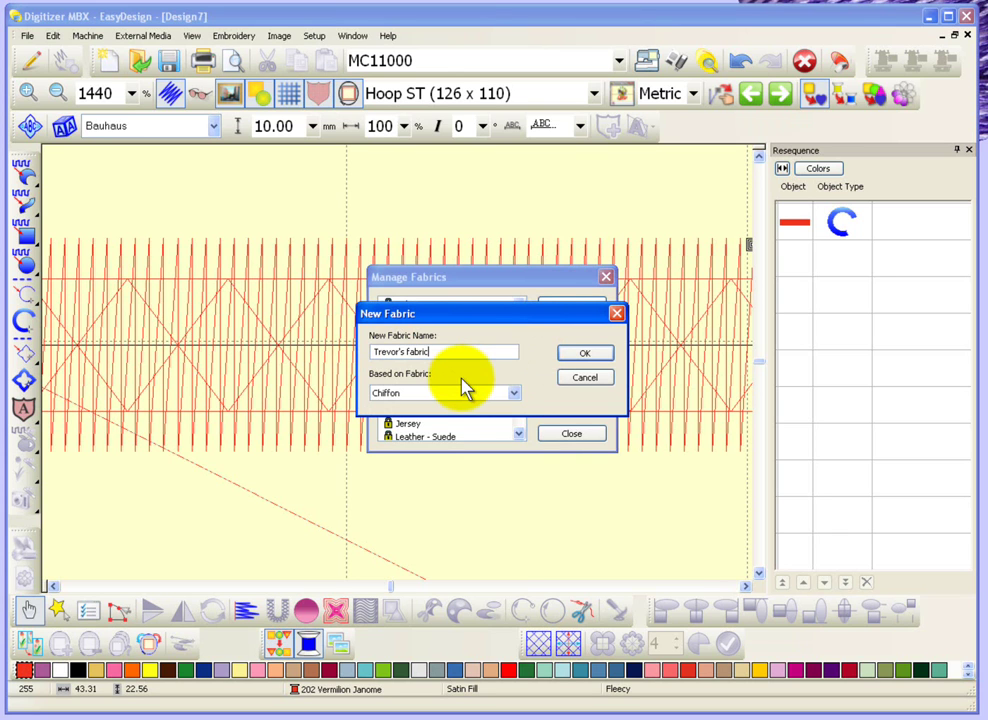
click(513, 394)
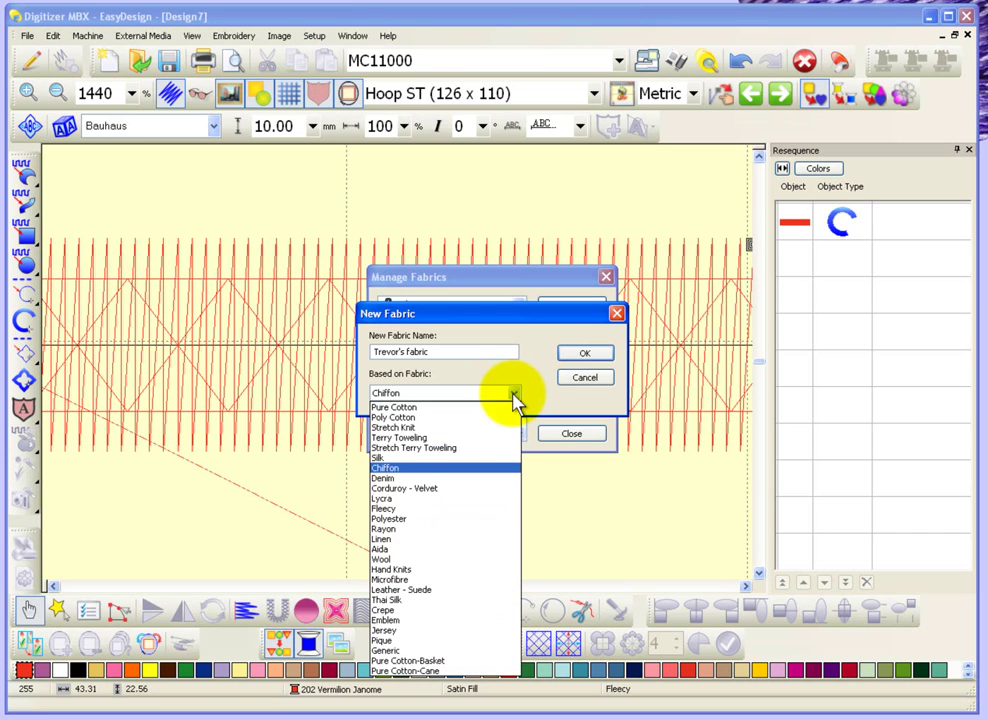
click(441, 408)
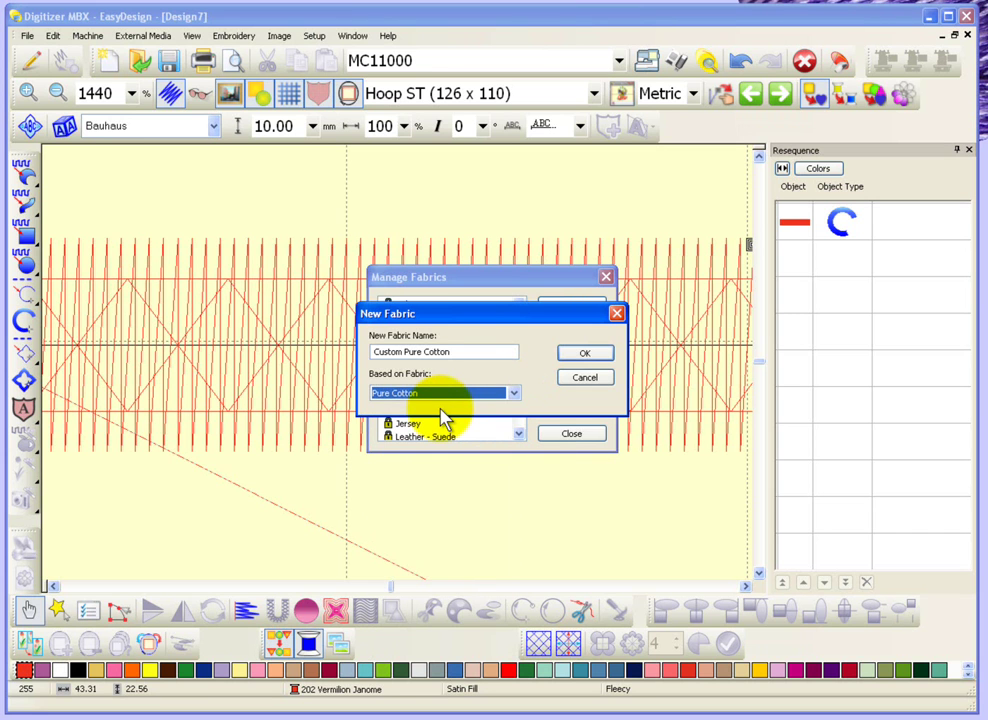
double_click(455, 348)
drag(455, 348, 295, 357)
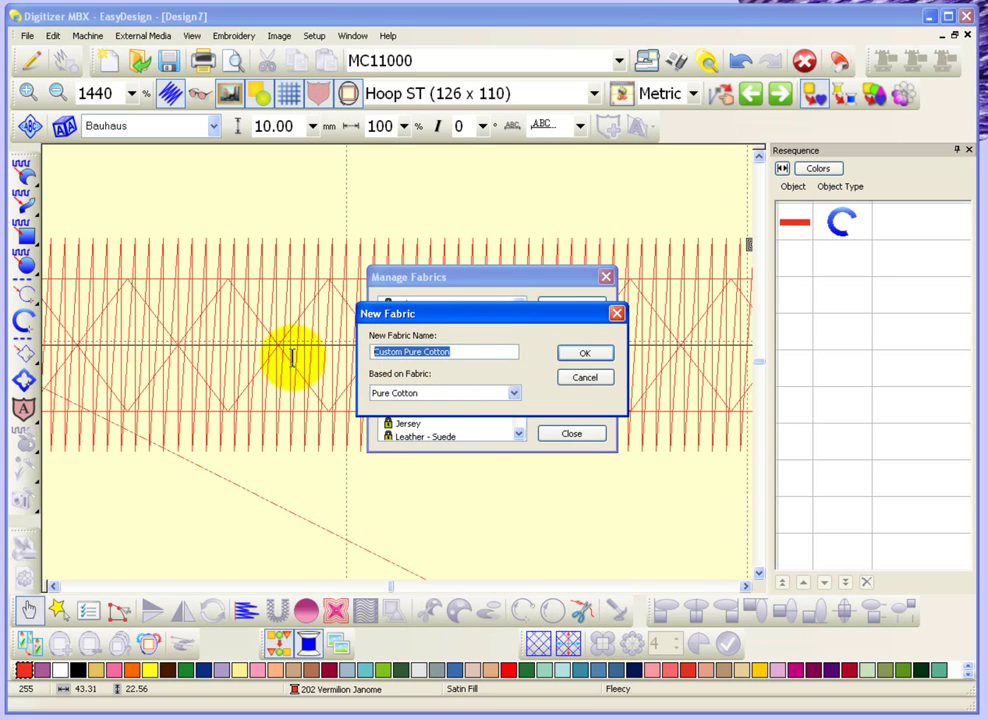
text(Trev)
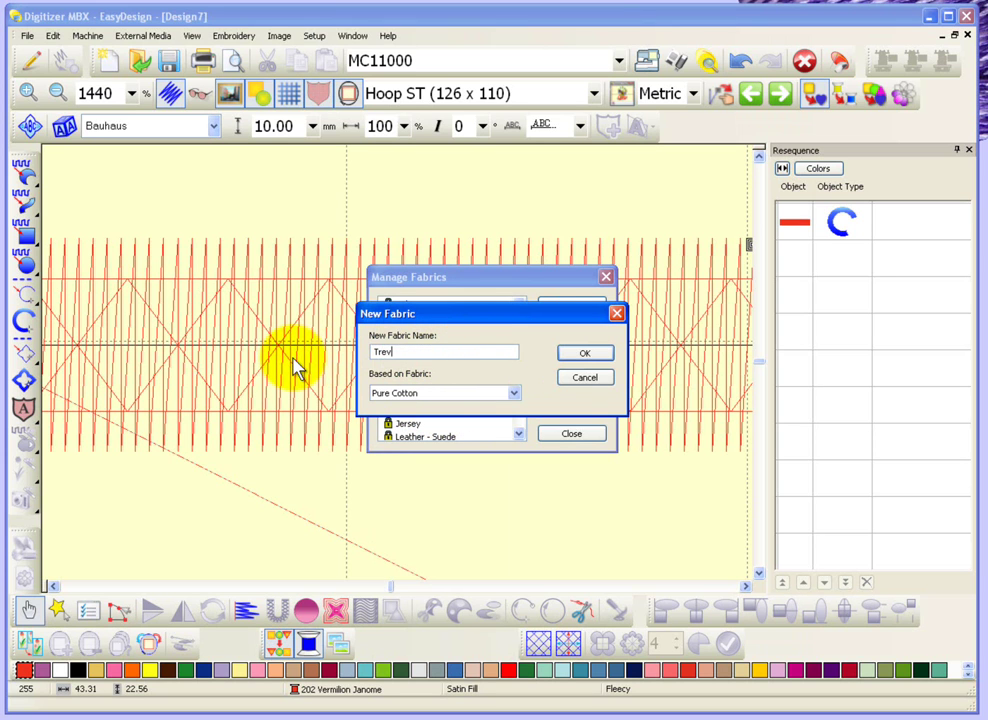
text(or's fabric)
click(586, 354)
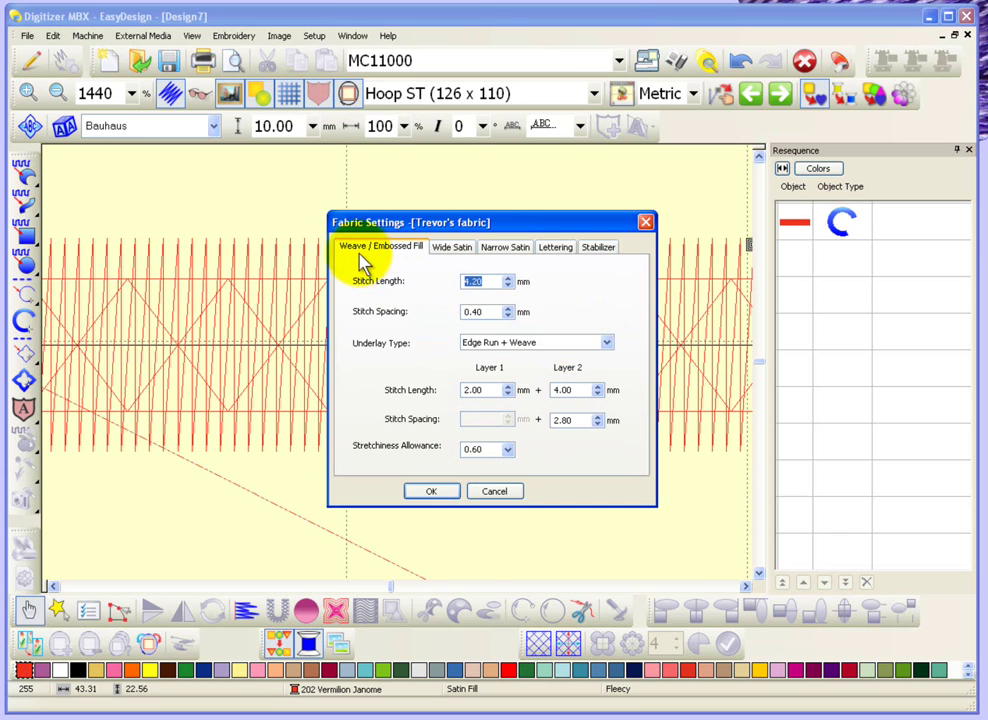
Step: Review the new fabric's settings for wide satin, narrow satin, lettering and stabilizer
click(455, 250)
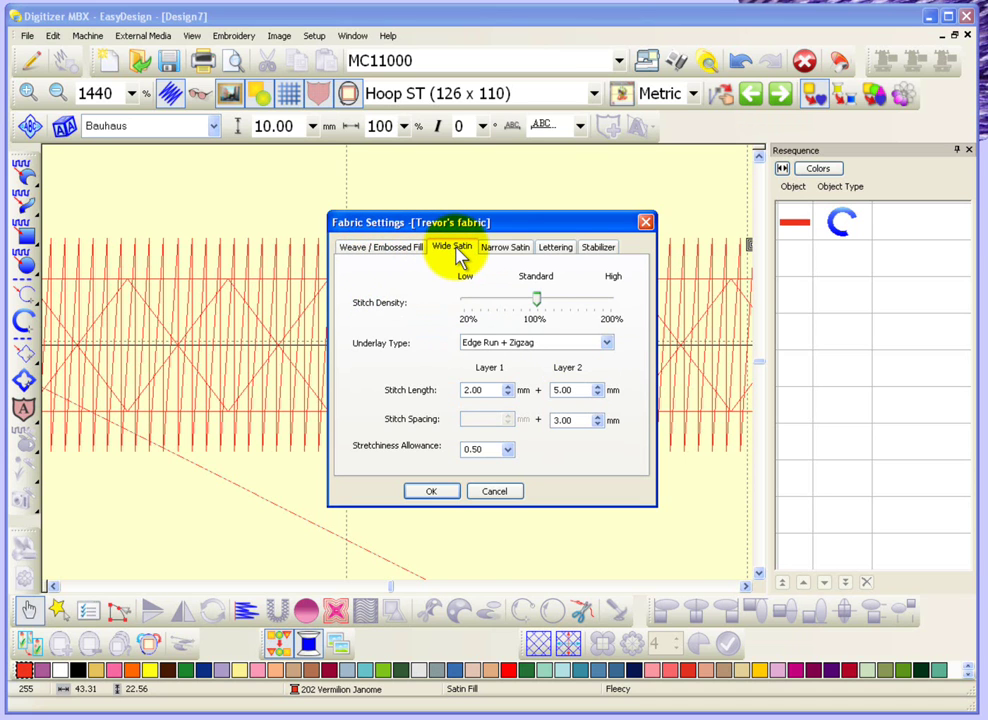
click(510, 252)
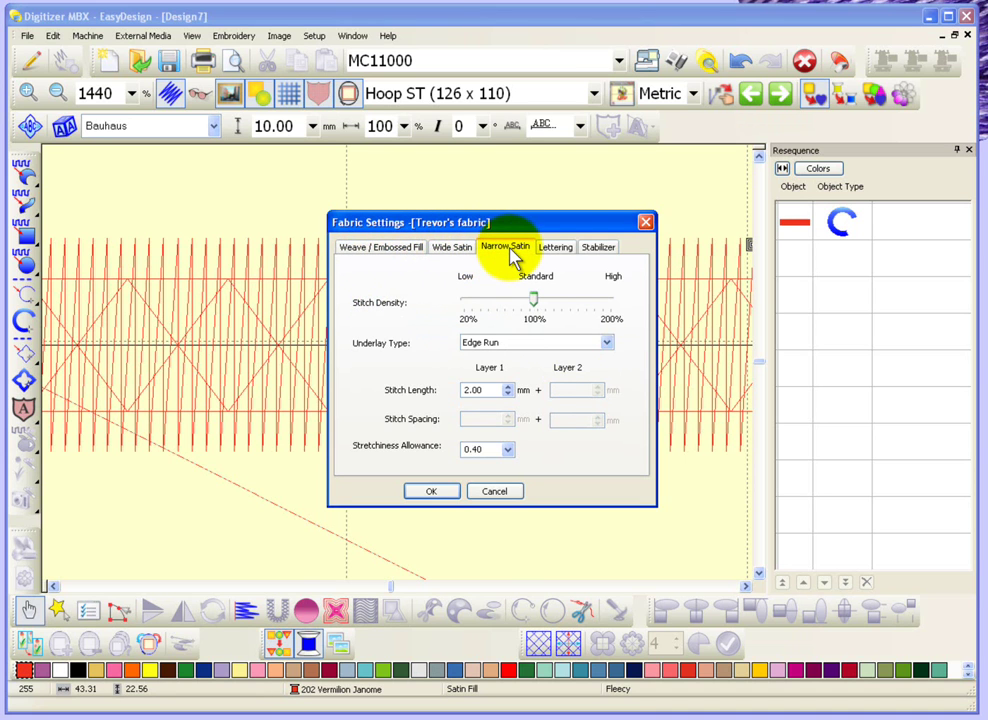
click(560, 252)
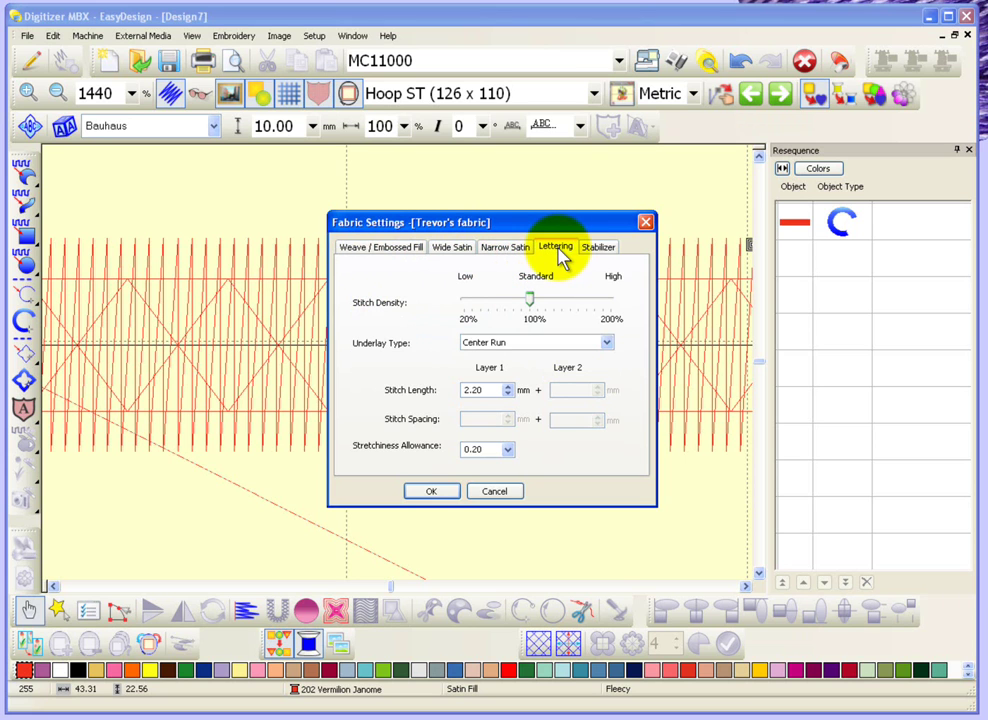
click(600, 252)
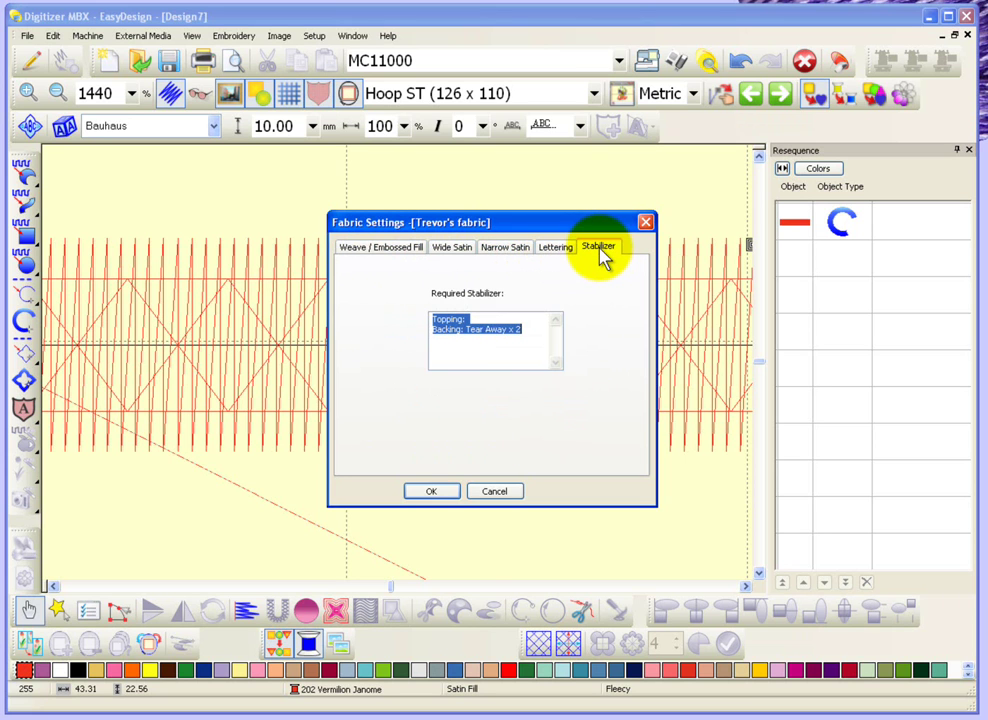
Step: Review the custom fabric's stabilizer, weave fill, wide satin, narrow satin and lettering settings, accept them and close the fabric manager
click(485, 353)
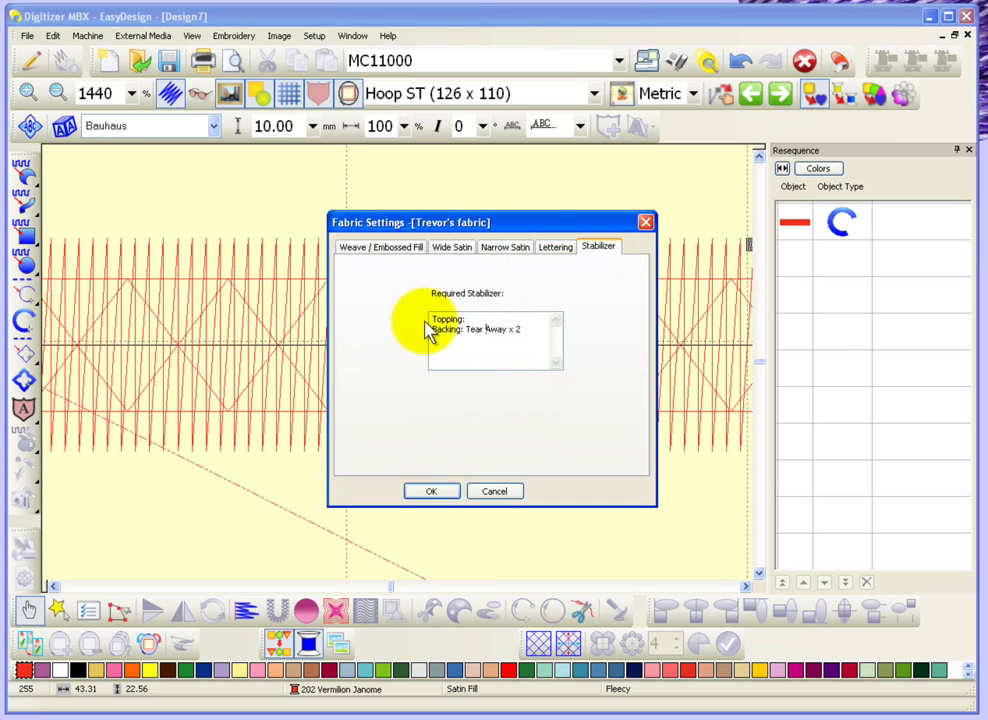
click(395, 250)
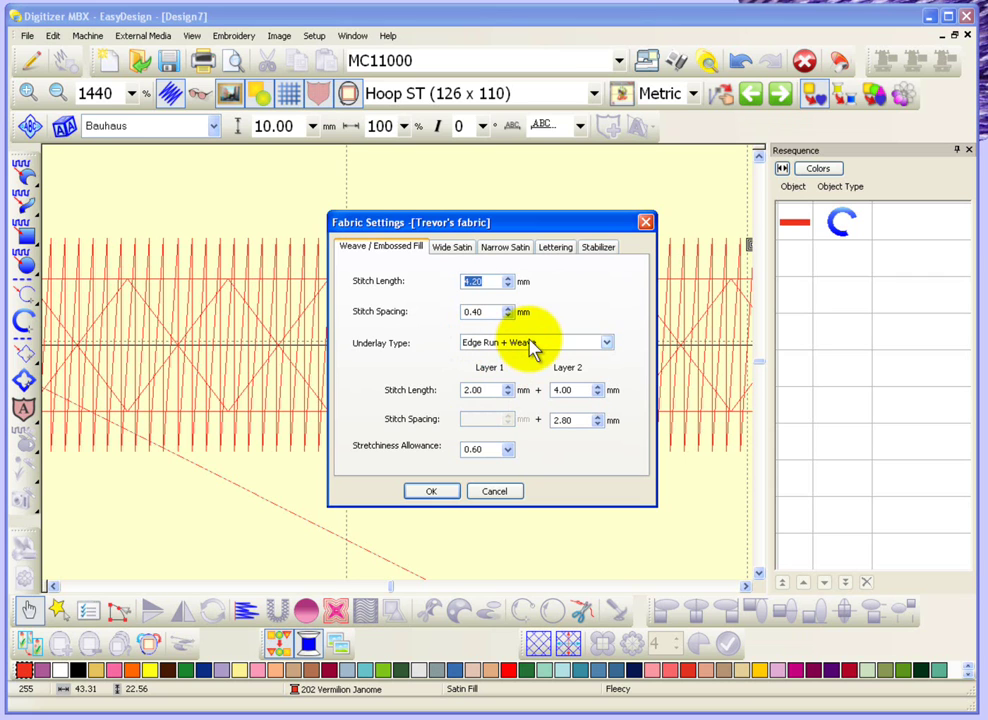
click(577, 391)
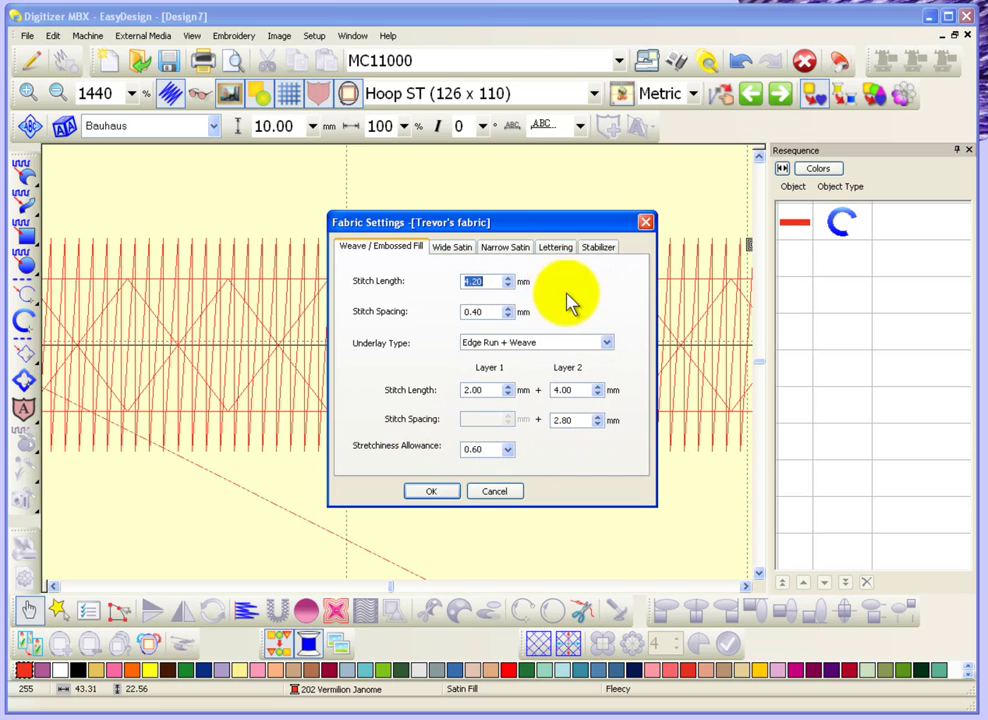
click(452, 250)
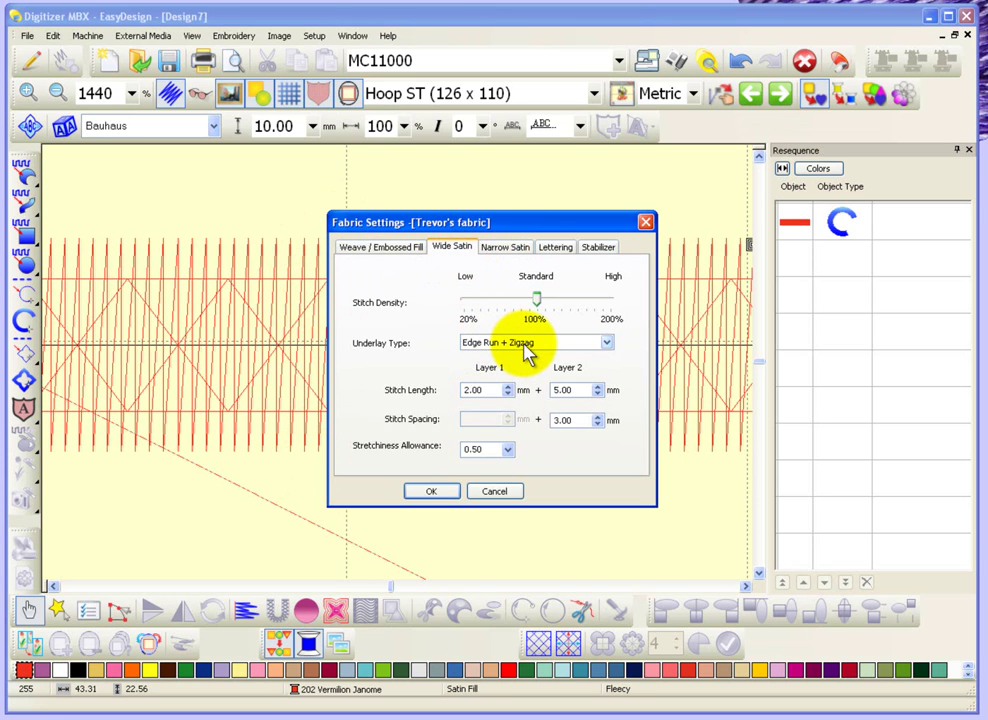
click(509, 249)
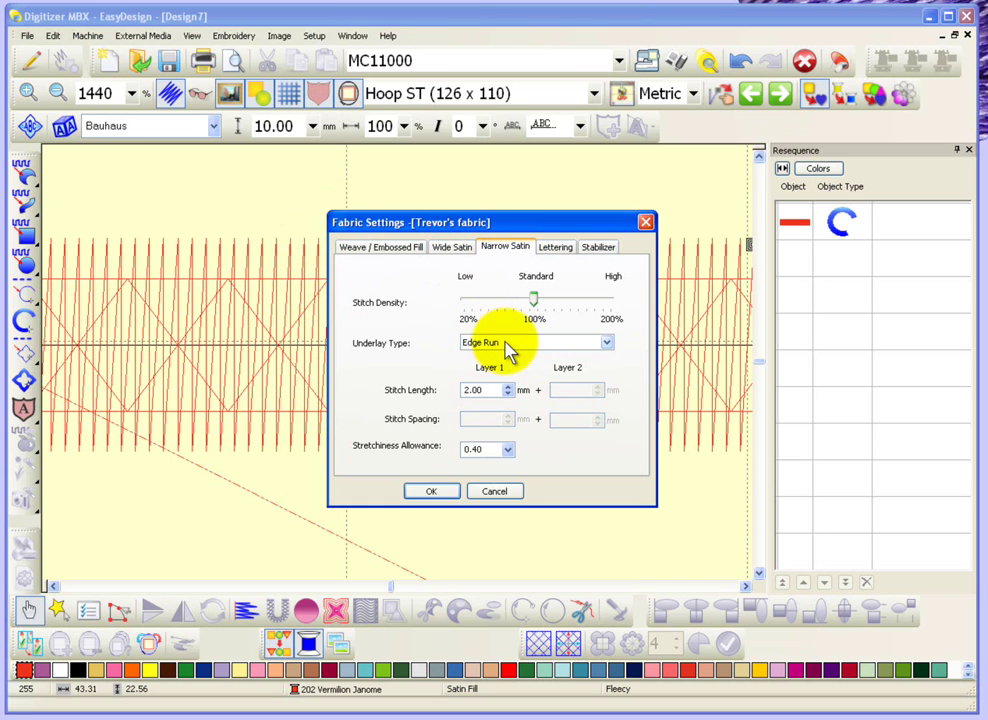
click(555, 247)
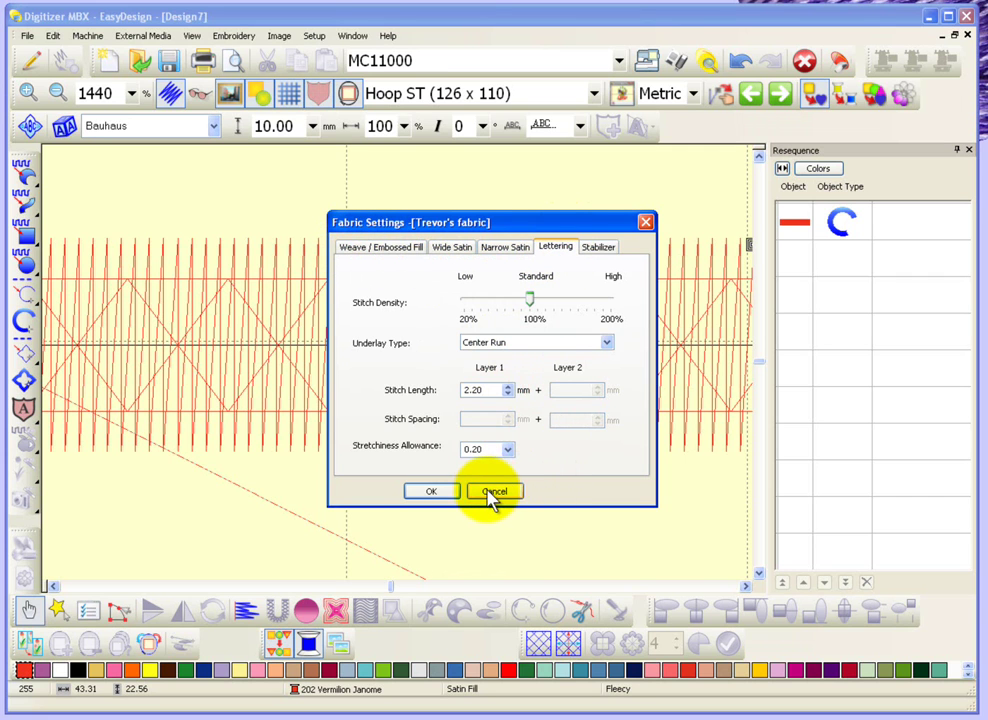
click(436, 492)
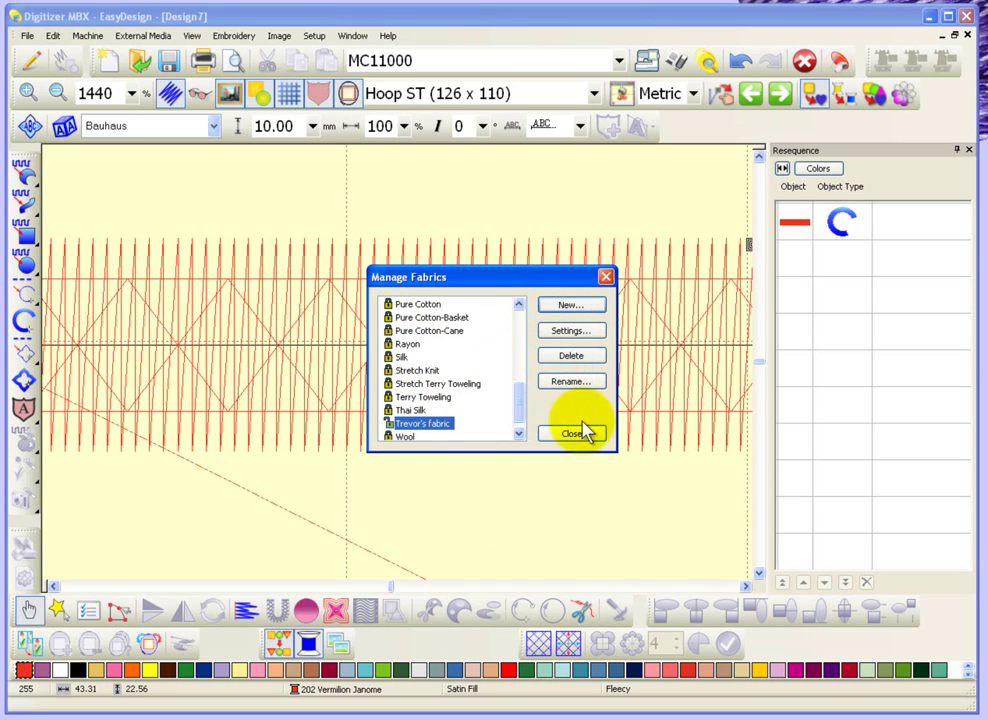
click(571, 435)
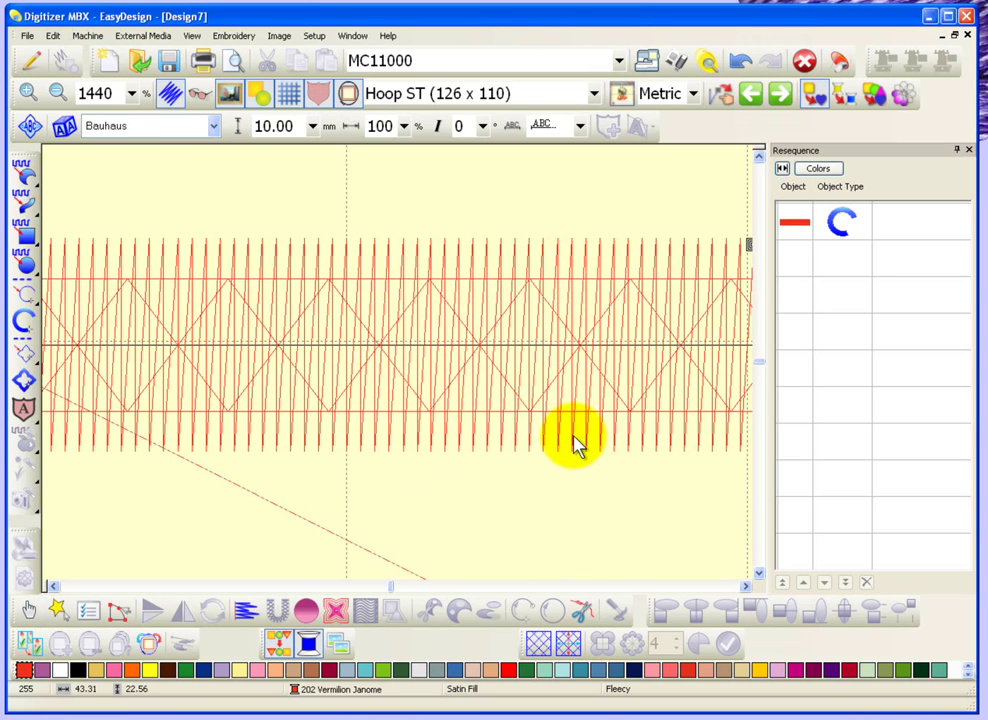